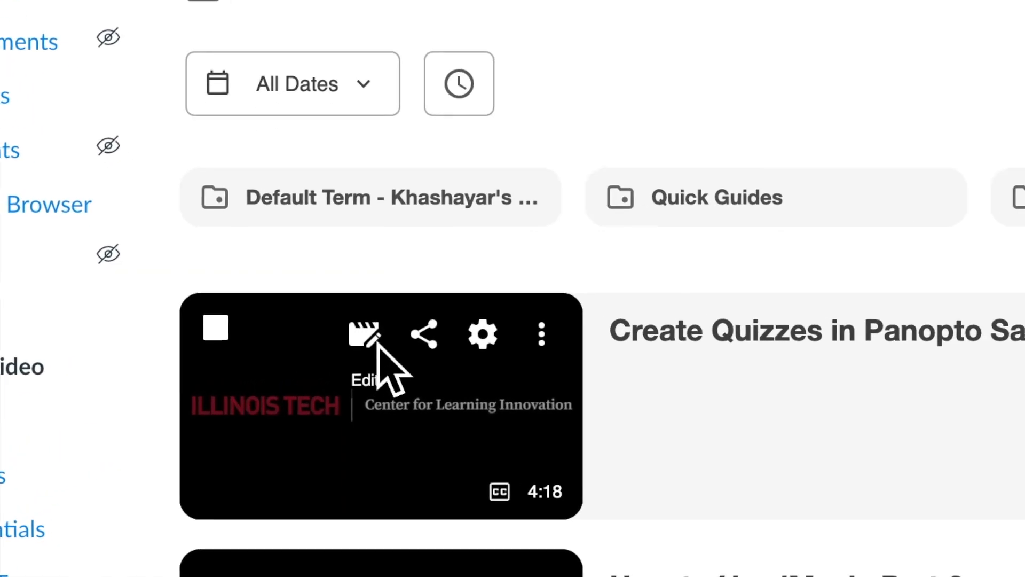
Open the quiz sample video for editing and add a quiz at 1:15 on the timeline
left_click(522, 294)
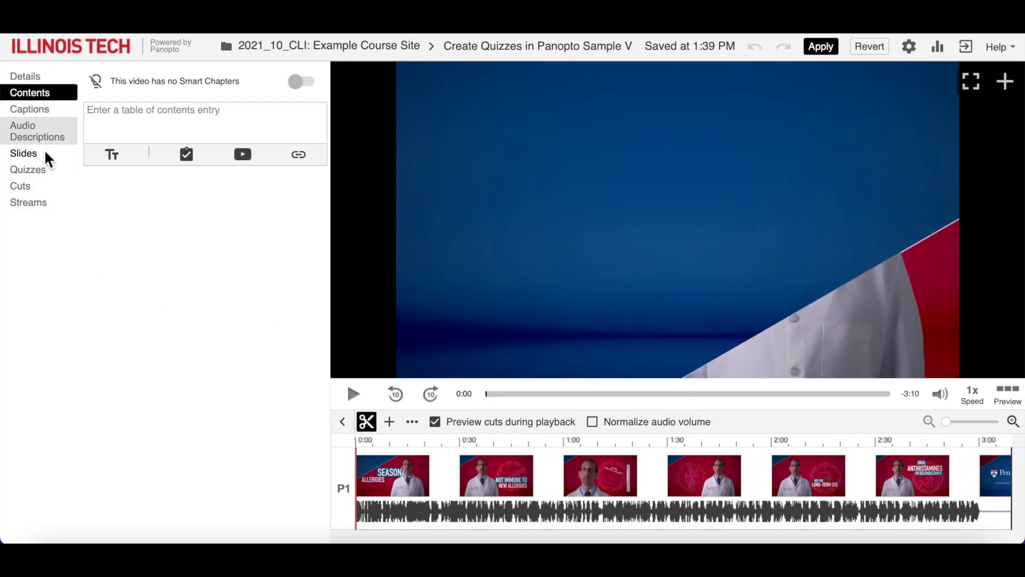
left_click(38, 173)
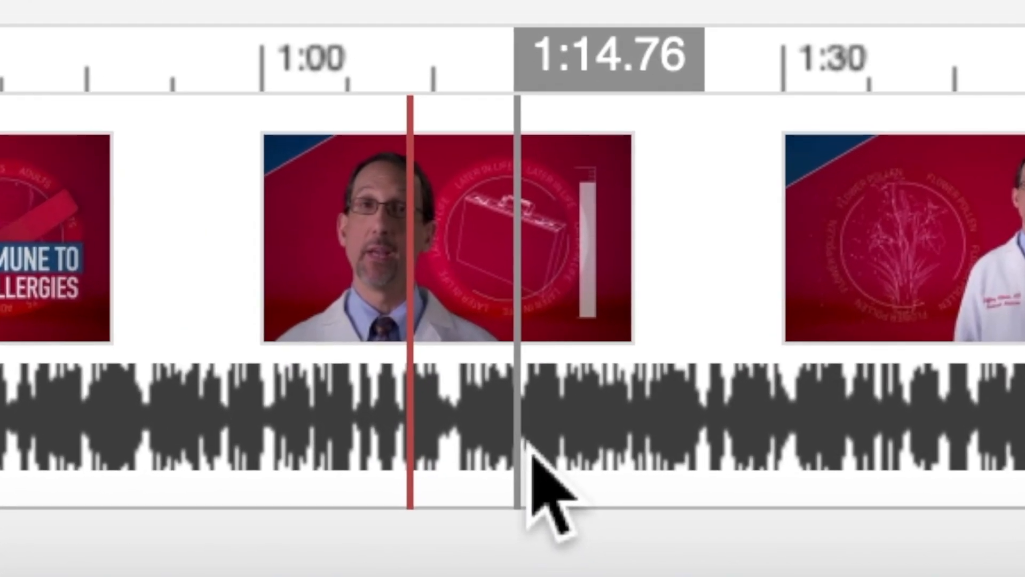
left_click(550, 468)
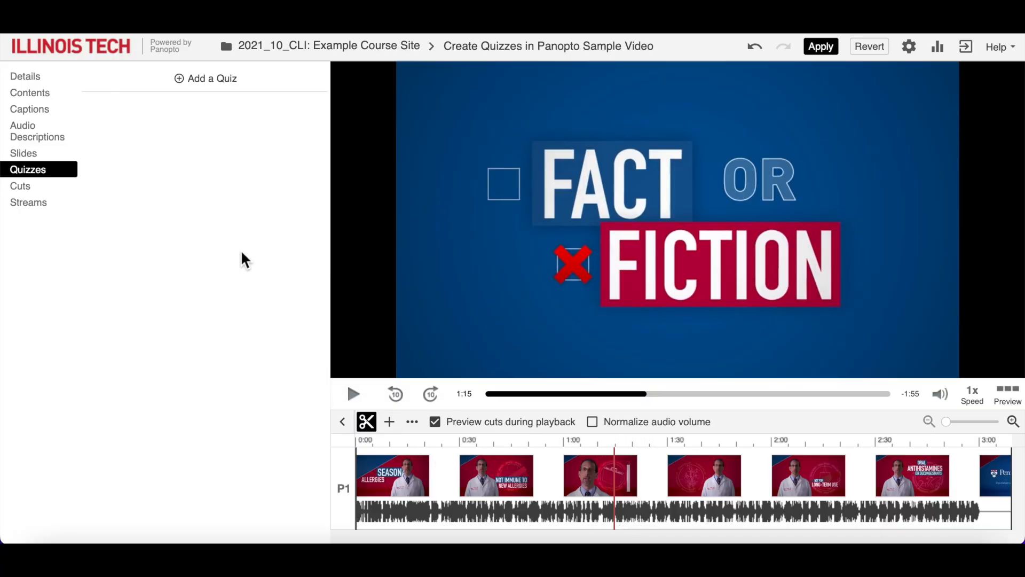
left_click(220, 94)
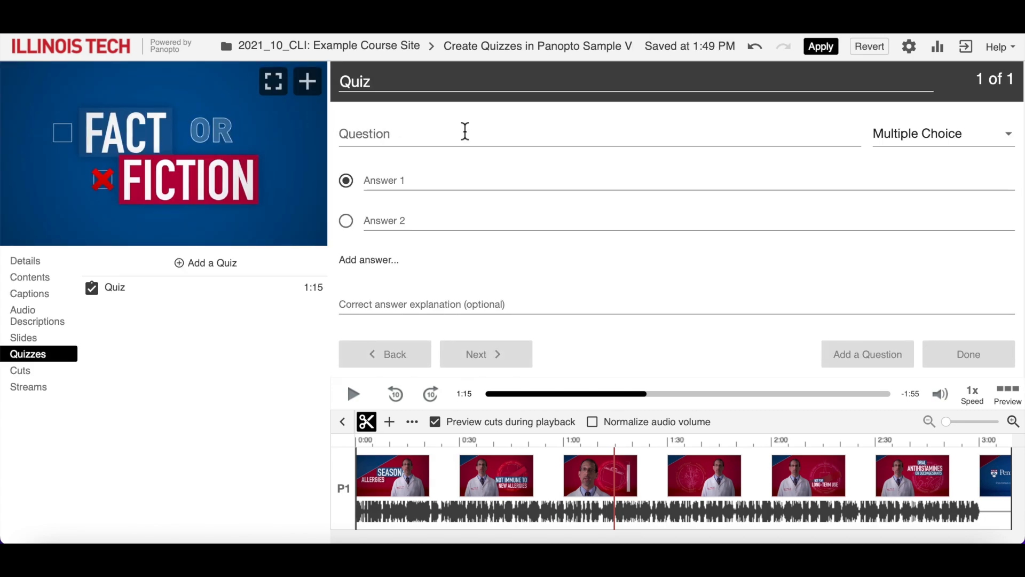
Keep the question type as Multiple Choice and title the quiz "Question 1: Multiple Choice"
left_click(1006, 135)
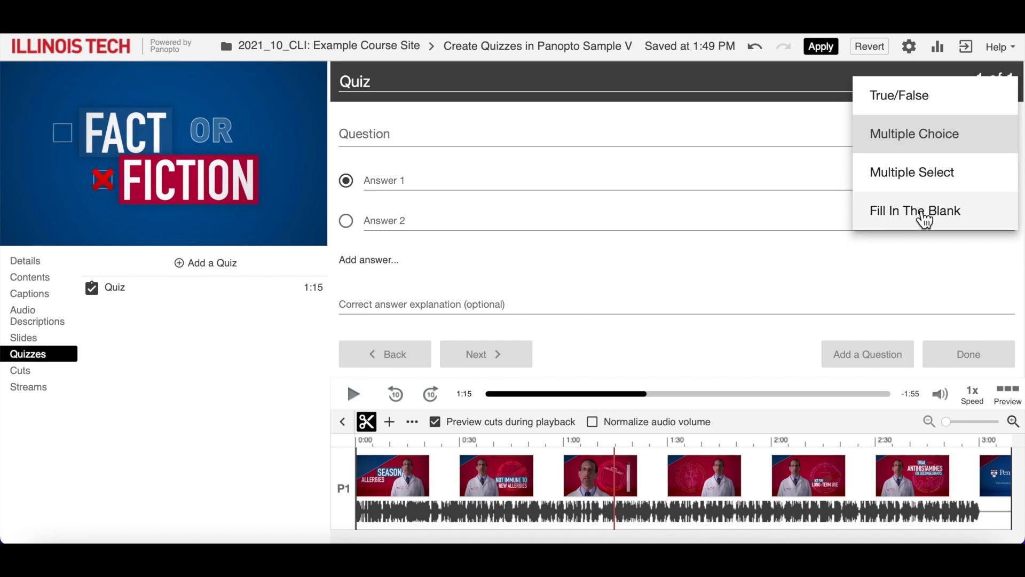
left_click(881, 145)
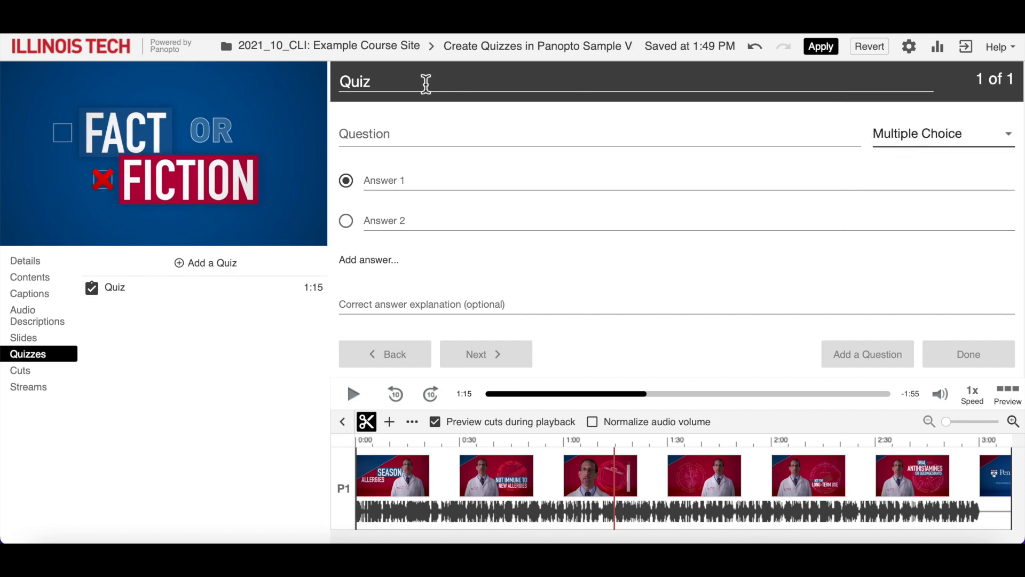
left_click(424, 82)
key("BackSpace")
key("BackSpace")
key("BackSpace")
key("BackSpace")
type("Question 1: Multiple Choice")
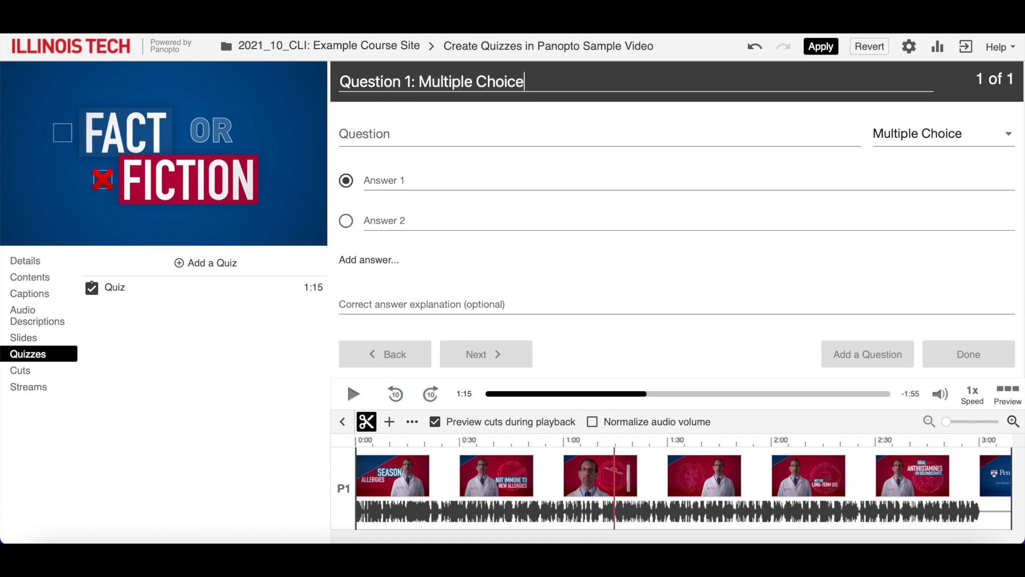
Enter the question "Eating local honey ____." with the answers "can relieve allergy symptoms" and "can increase allergy symptoms"
key("Tab")
type("E")
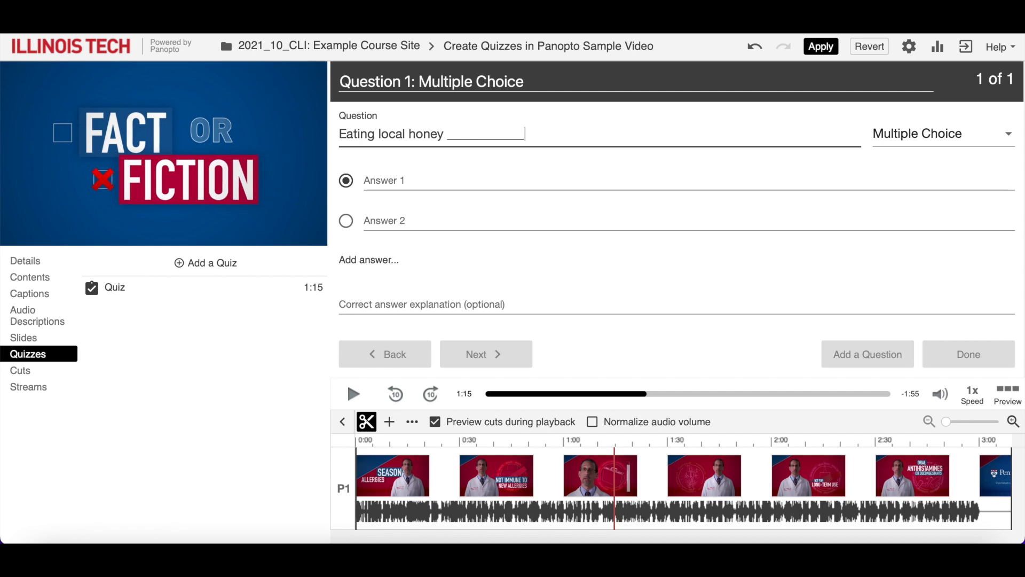
left_click(451, 183)
type("can relieve allergy symptoms")
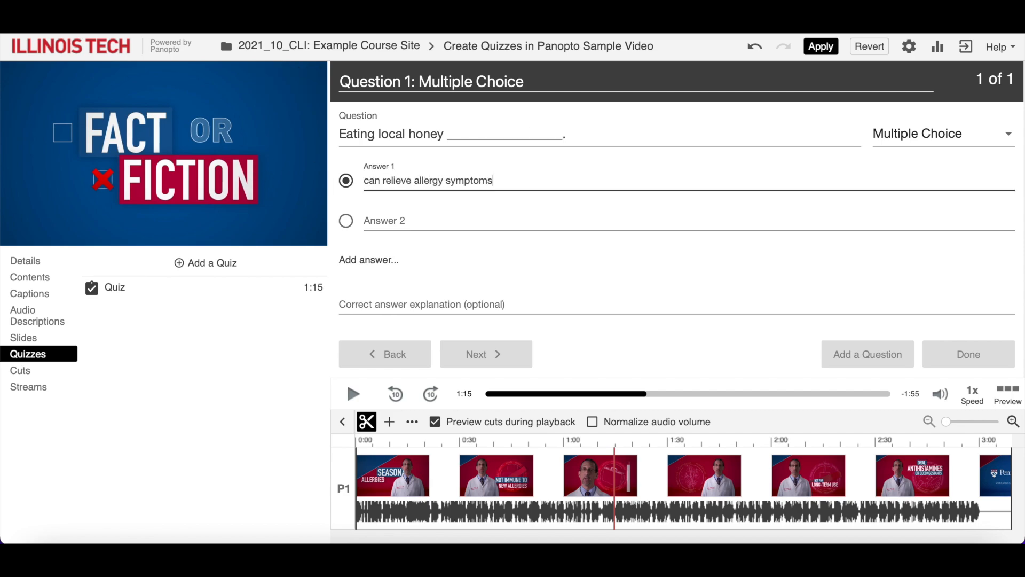
left_click(403, 222)
type("can increase allergy symptoms")
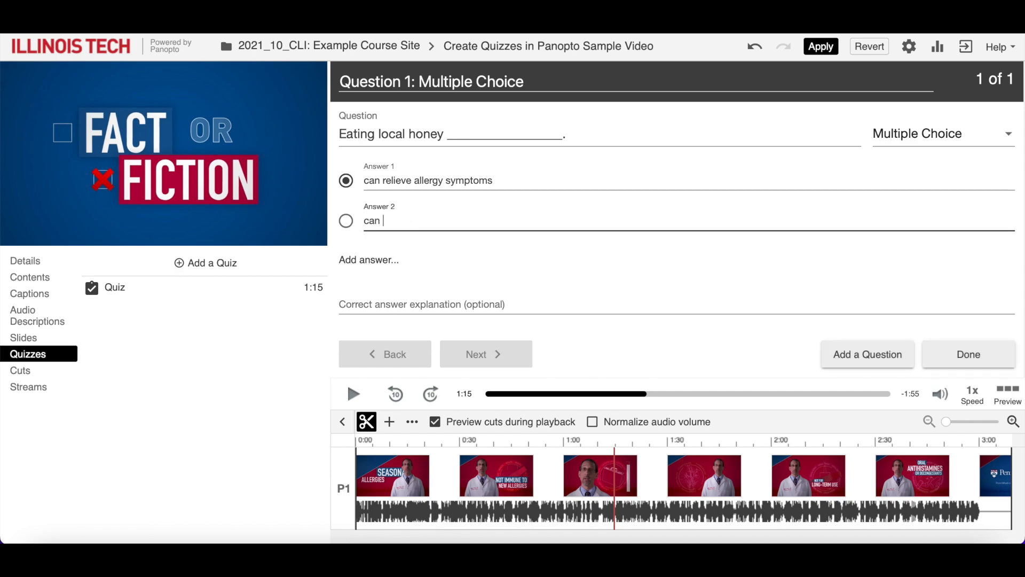
Add a third answer "has no effect on allergy symptoms" and mark "can increase allergy symptoms" as correct
left_click(369, 267)
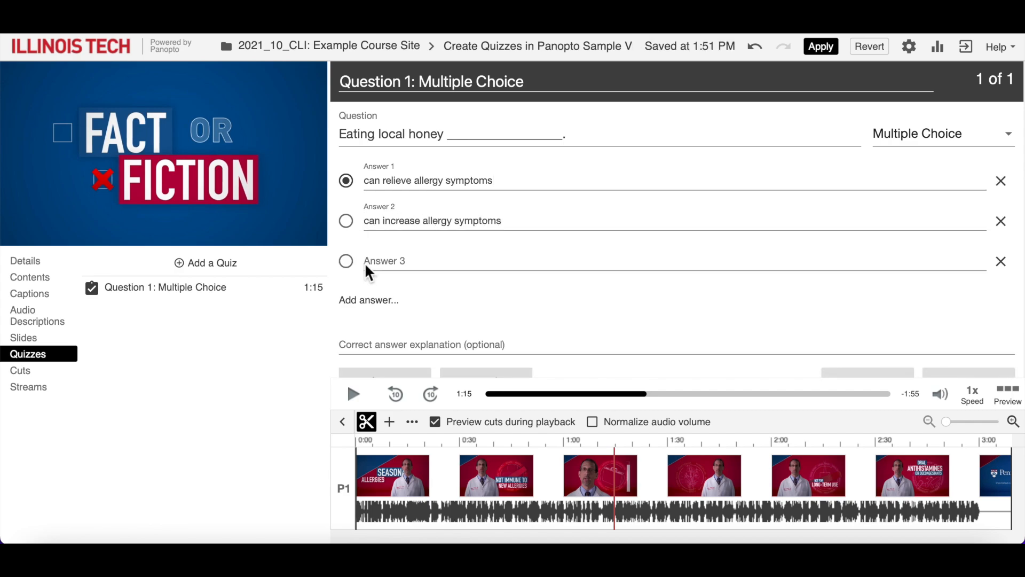
left_click(407, 264)
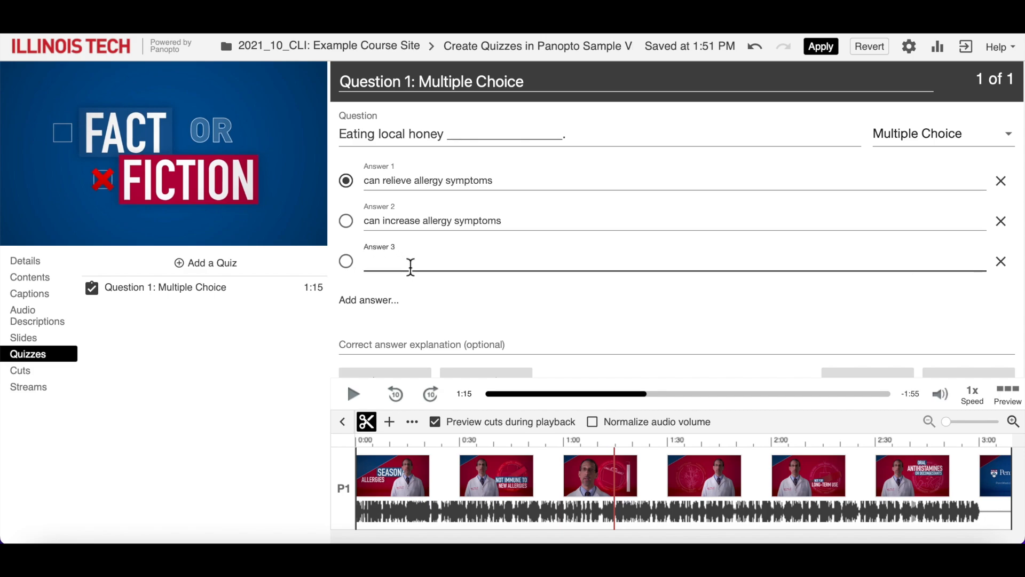
type("has no effect on allergy symptoms")
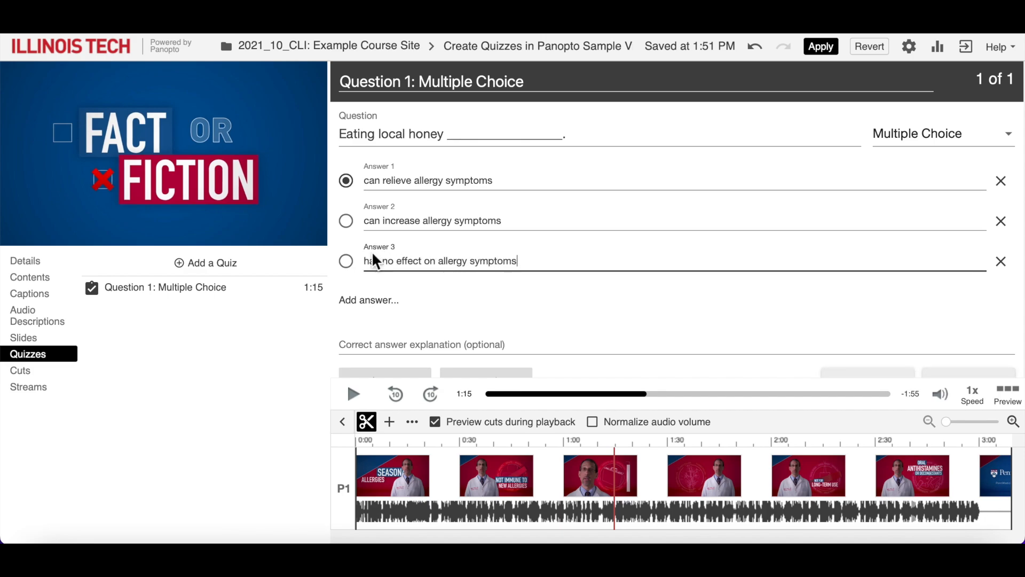
left_click(352, 223)
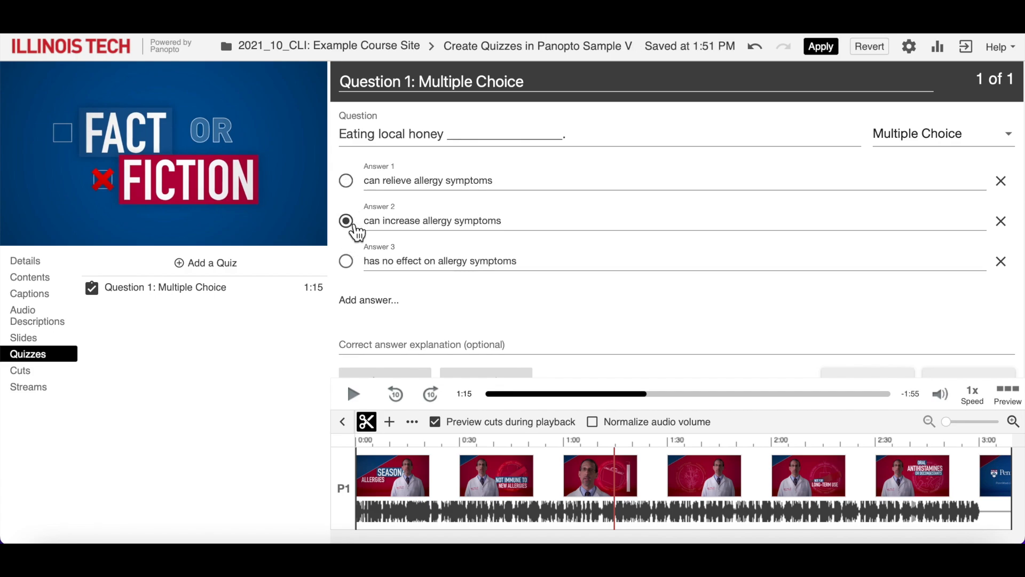
scroll(825, 322, "down", 1)
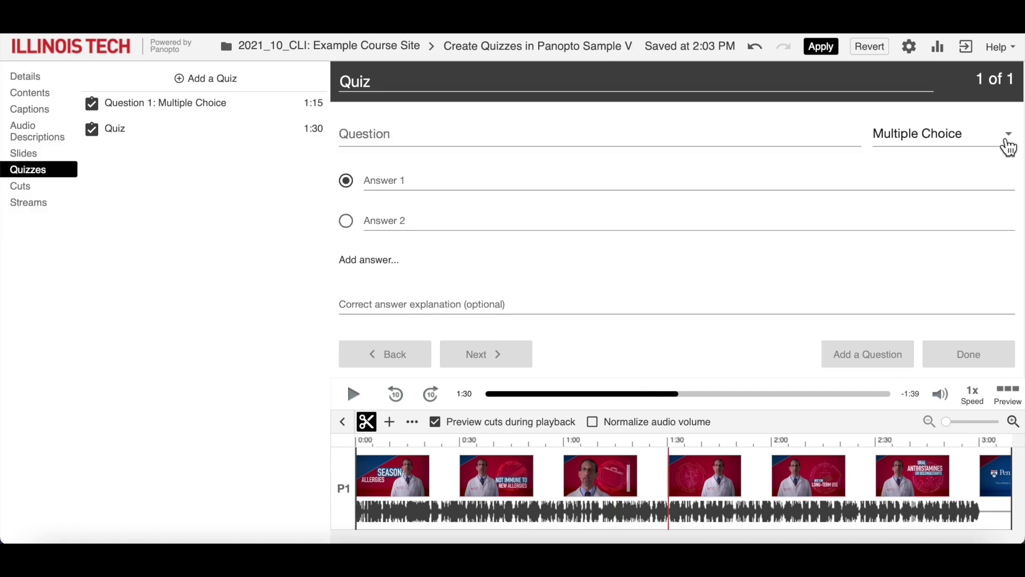
Set the 1:30 quiz's question type to True/False and title it "Question 2: True or False"
left_click(1007, 142)
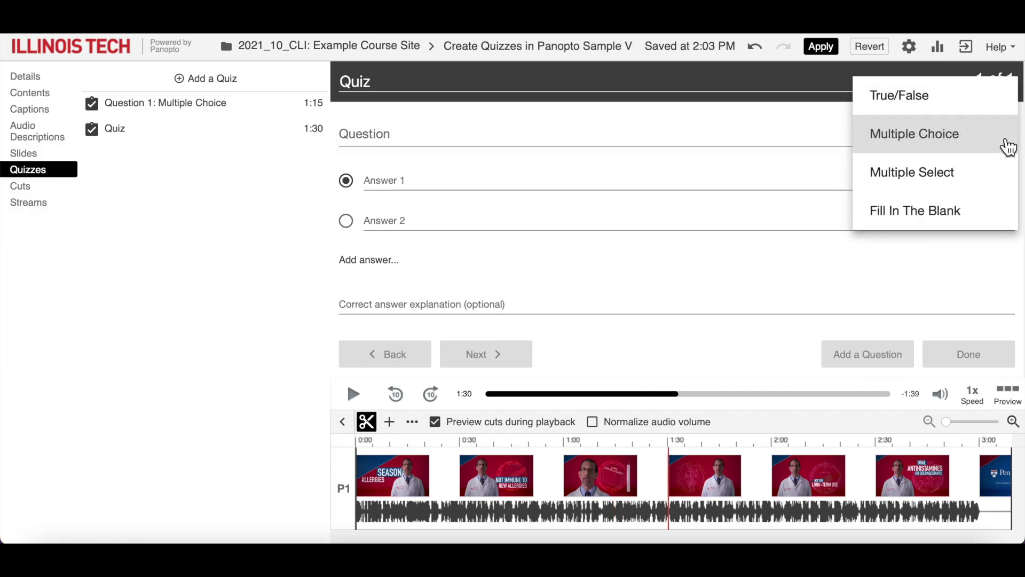
left_click(918, 117)
left_click(389, 85)
key("BackSpace")
key("BackSpace")
type("estion 2: True or Fal")
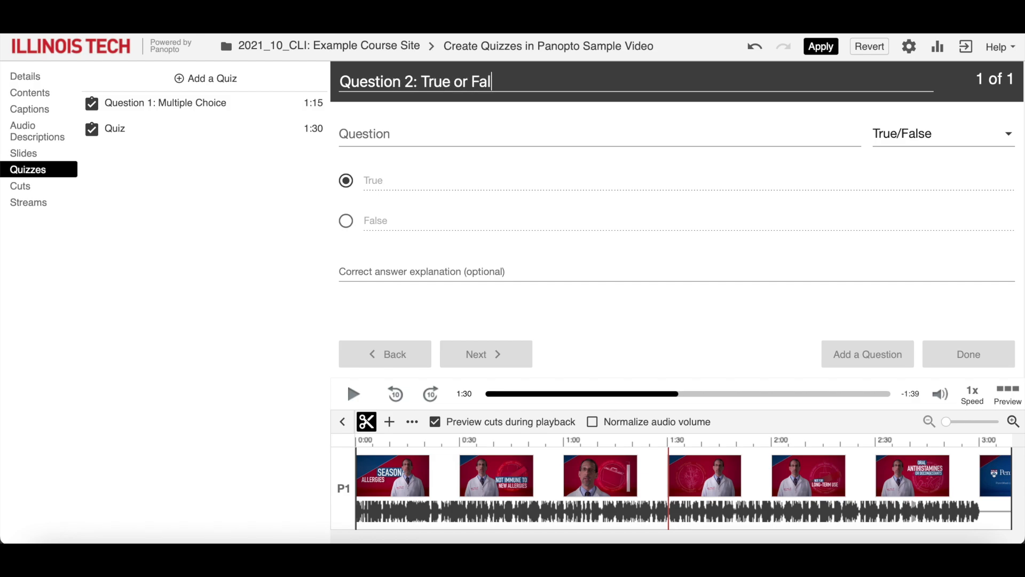
type("se")
Enter the question "Flower pollen is one of the most common allergens." and mark False as the correct answer
left_click(352, 134)
type("Fl")
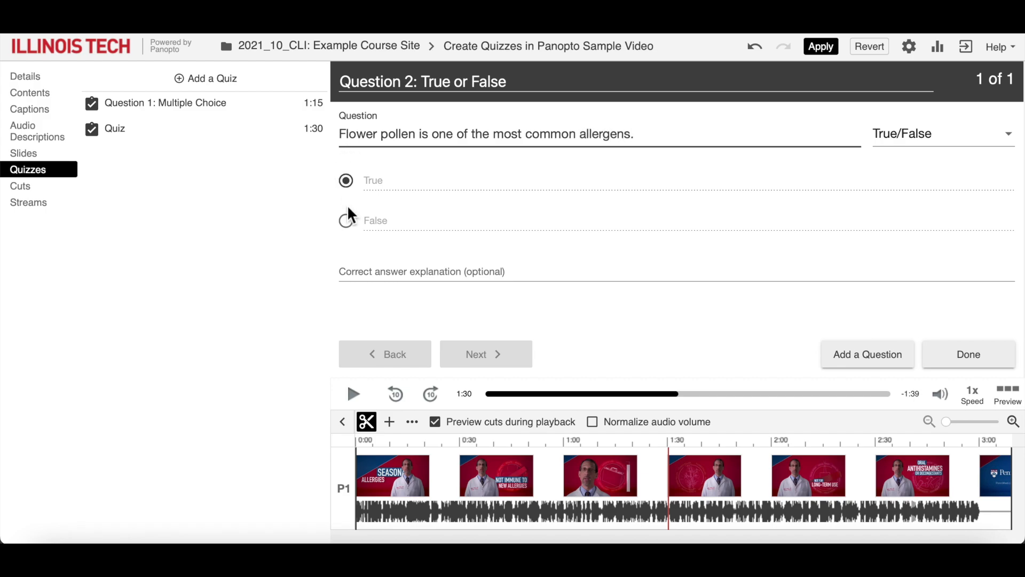
left_click(350, 224)
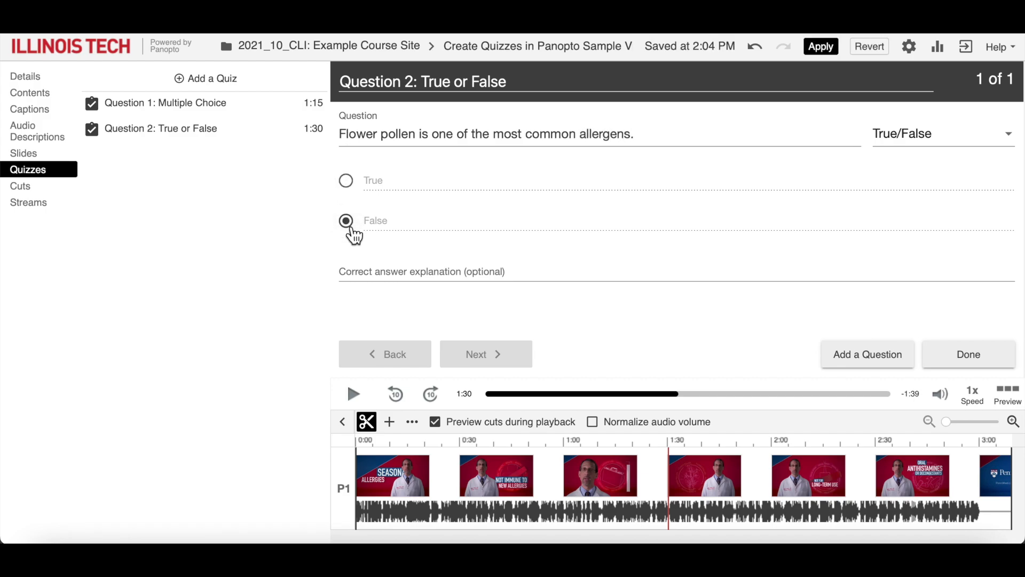
Set the 1:39 quiz's question type to Multiple Select and title it "Question 3: Multiple Select"
left_click(1000, 137)
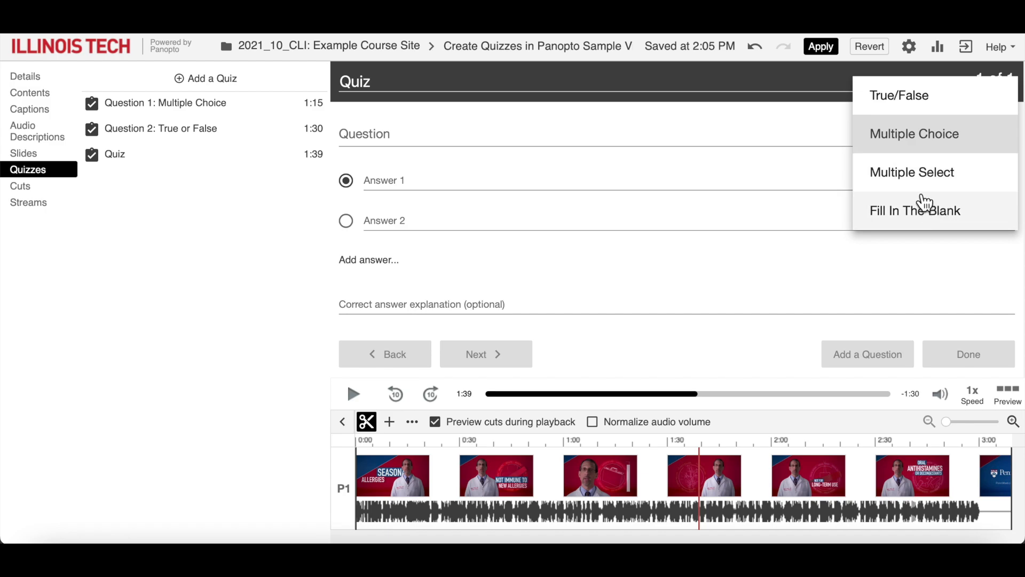
left_click(933, 197)
left_click(582, 83)
key("ctrl+a")
key("BackSpace")
type("Question 3: Multiple Select")
Enter the question "What really triggers people's seasonal allergies?" with Trees and Dust as the first two answers
left_click(417, 136)
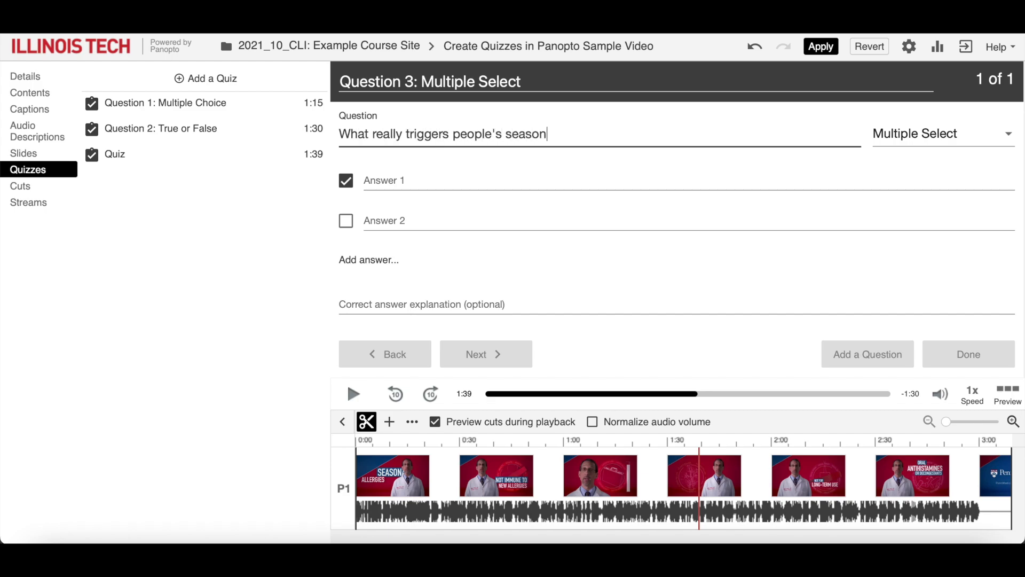
left_click(381, 186)
type("Trees")
left_click(383, 221)
type("Dust")
Add four more answers to the seasonal allergies question: Grass, Heat, Pets and Weeds
left_click(398, 262)
left_click(400, 266)
type("Grass")
key("Return")
type("Heat")
key("Return")
type("Pets")
key("Return")
type("W")
Mark Grass and Weeds as correct answers along with Trees, and finish the quiz with its current settings
left_click(346, 230)
left_click(346, 352)
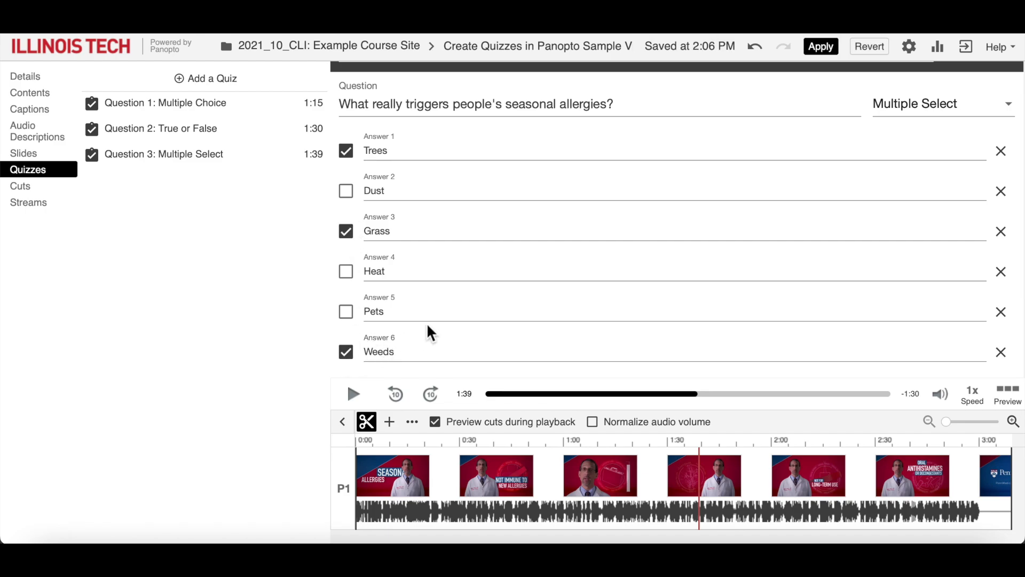
scroll(427, 322, "down", 3)
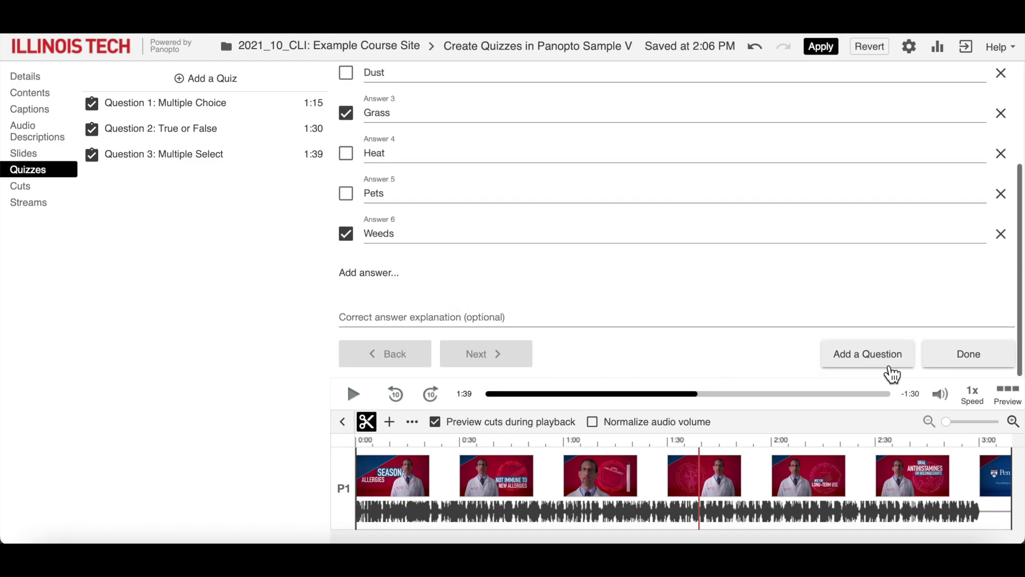
left_click(978, 368)
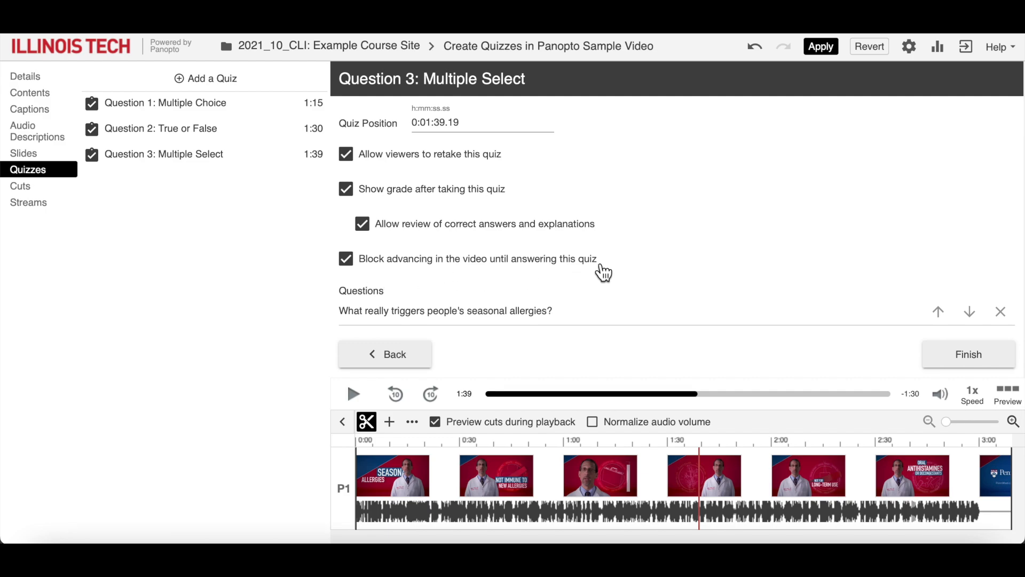
left_click(980, 357)
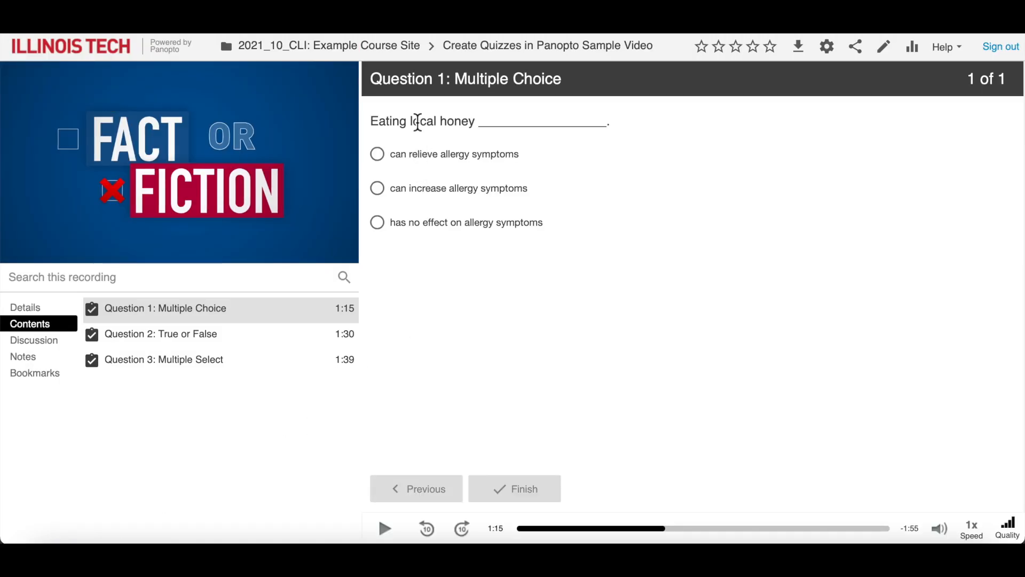
In the video viewer, answer the local honey question with "can increase allergy symptoms", submit it and continue the video
left_click(380, 191)
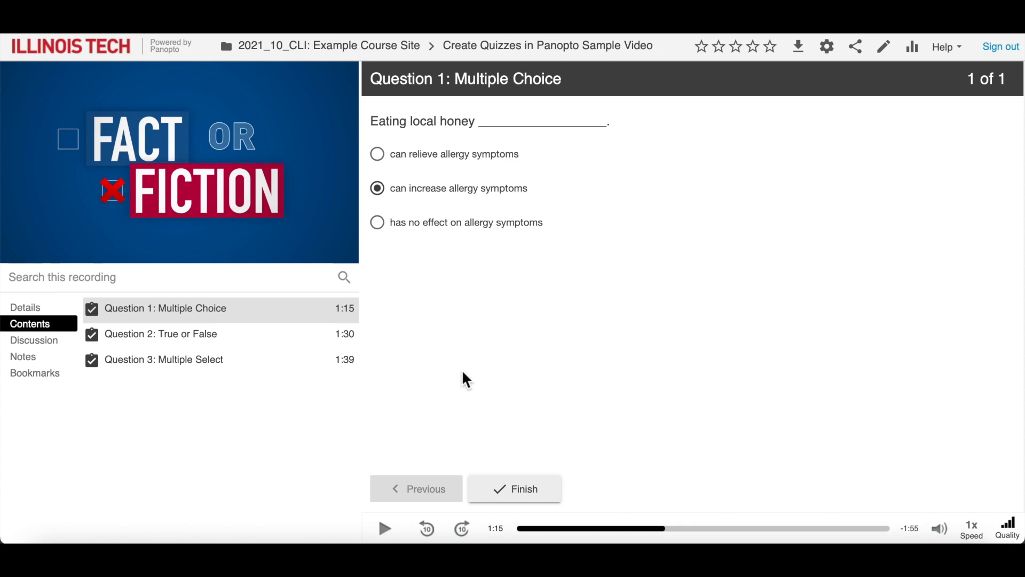
left_click(522, 496)
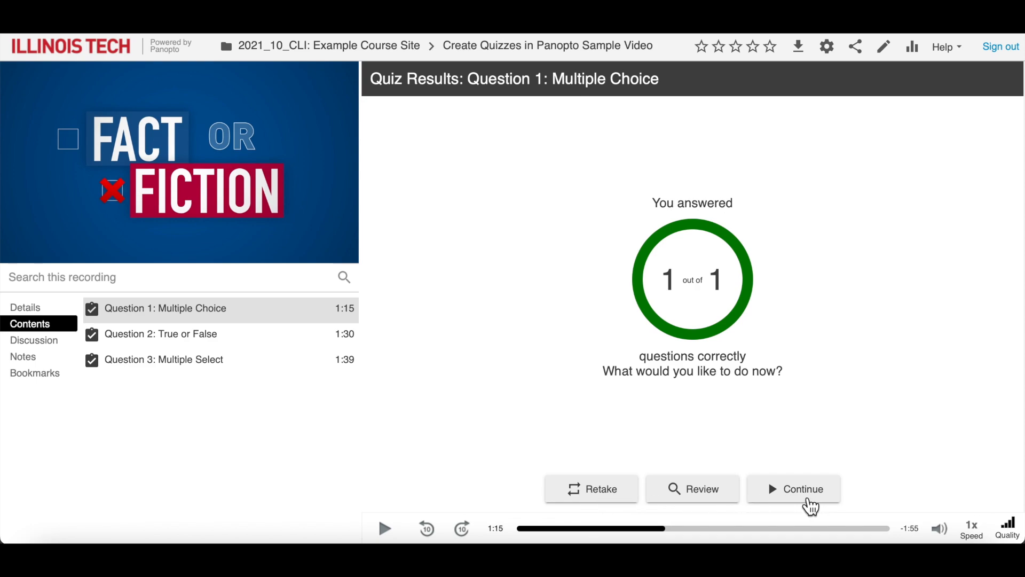
left_click(801, 494)
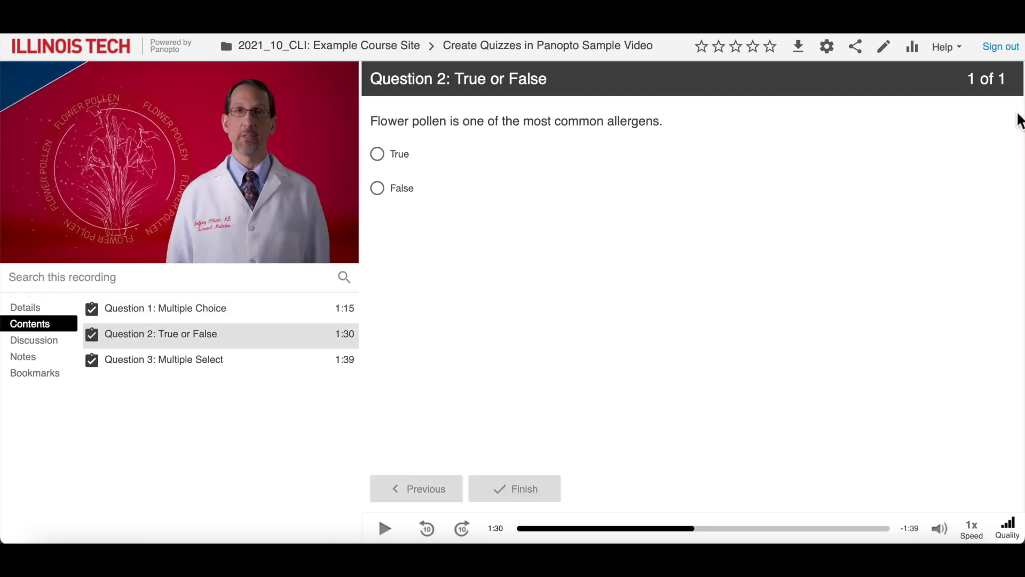
Answer the flower pollen question with True and submit it
left_click(385, 164)
left_click(548, 500)
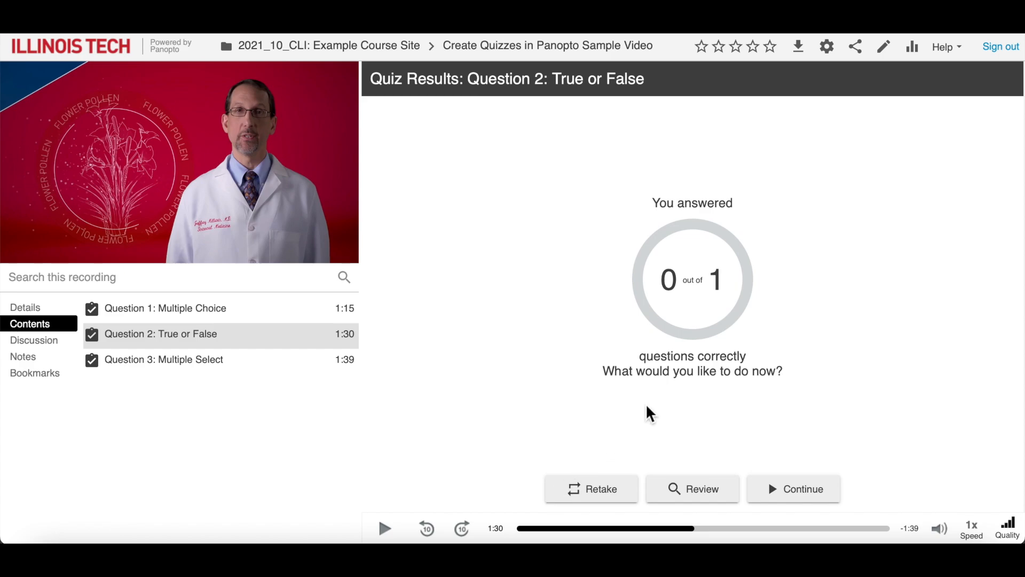
Retake the flower pollen question, submit False as the answer and continue the video
left_click(609, 500)
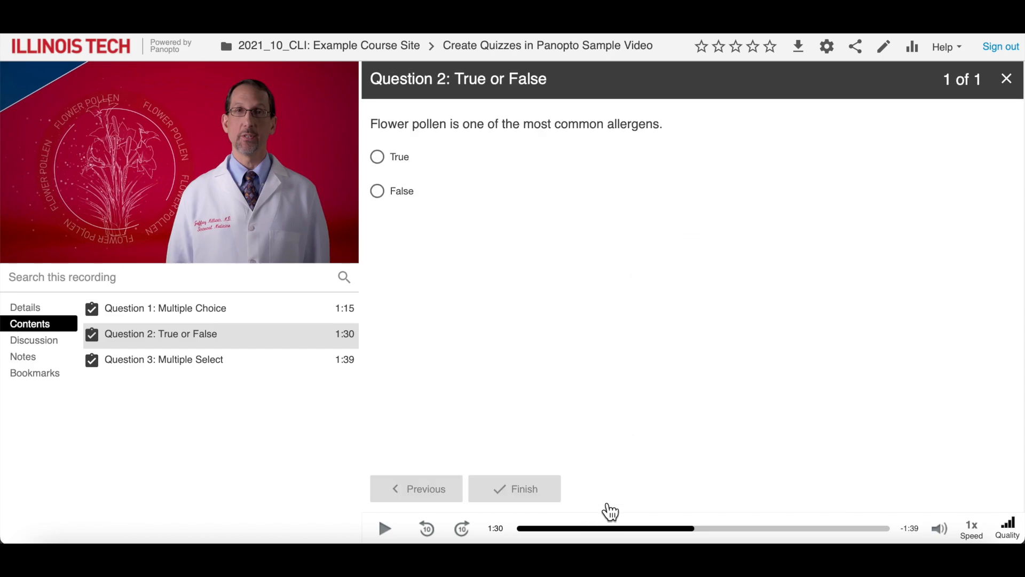
left_click(380, 157)
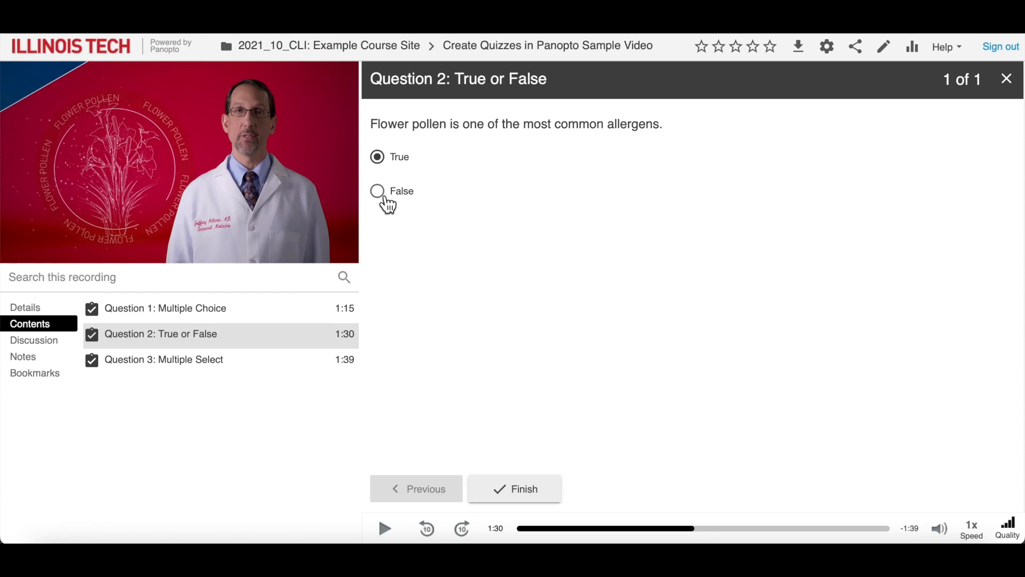
left_click(380, 192)
left_click(520, 499)
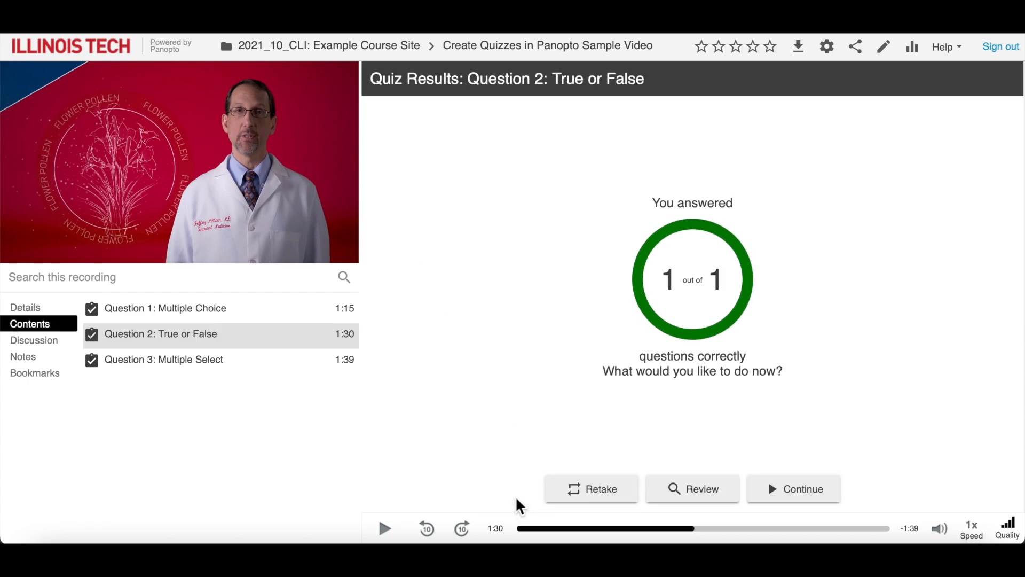
left_click(790, 496)
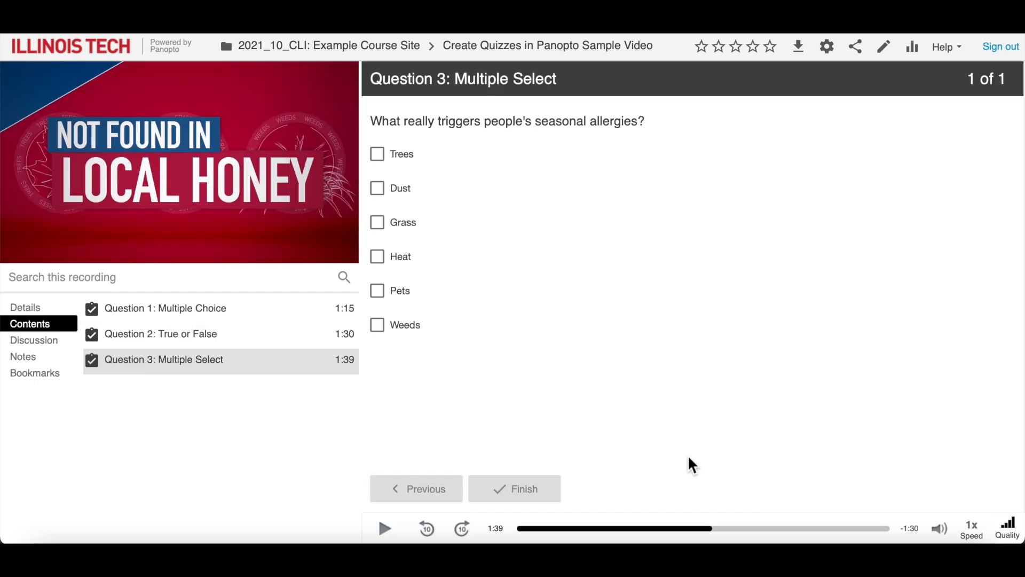
Answer the seasonal allergies question with Trees, Grass and Weeds, and submit it
left_click(383, 162)
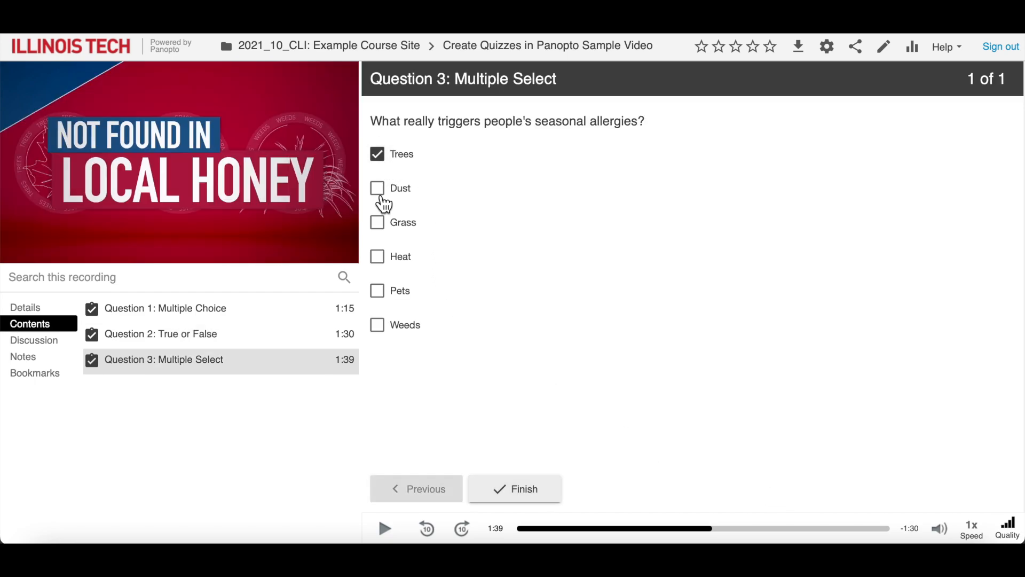
left_click(384, 223)
left_click(388, 333)
left_click(543, 498)
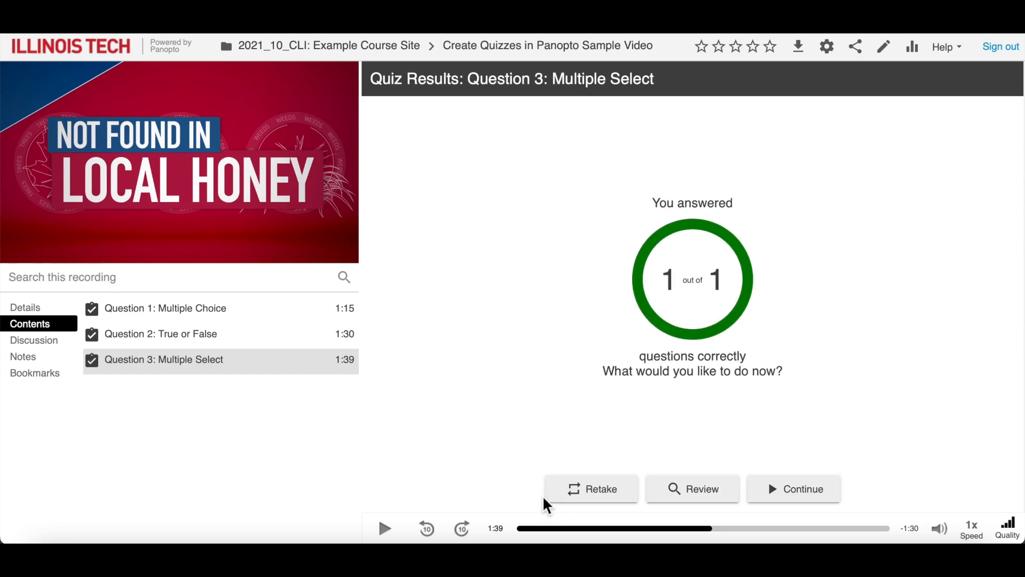